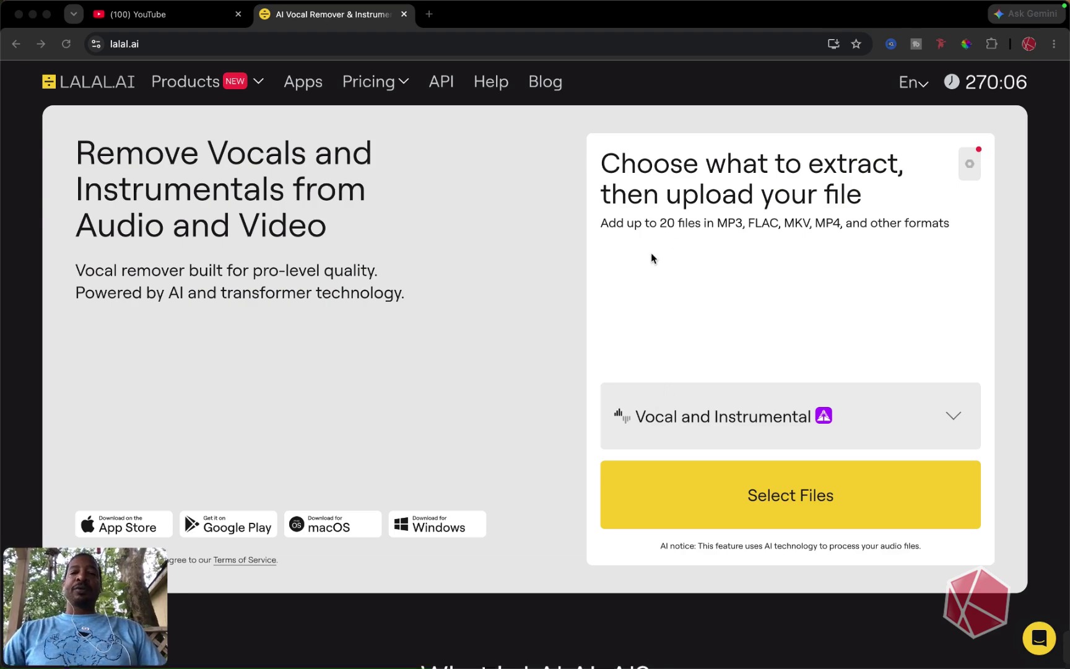
Step: Review the stem types available for extraction, leaving Vocal and Instrumental selected
click(699, 419)
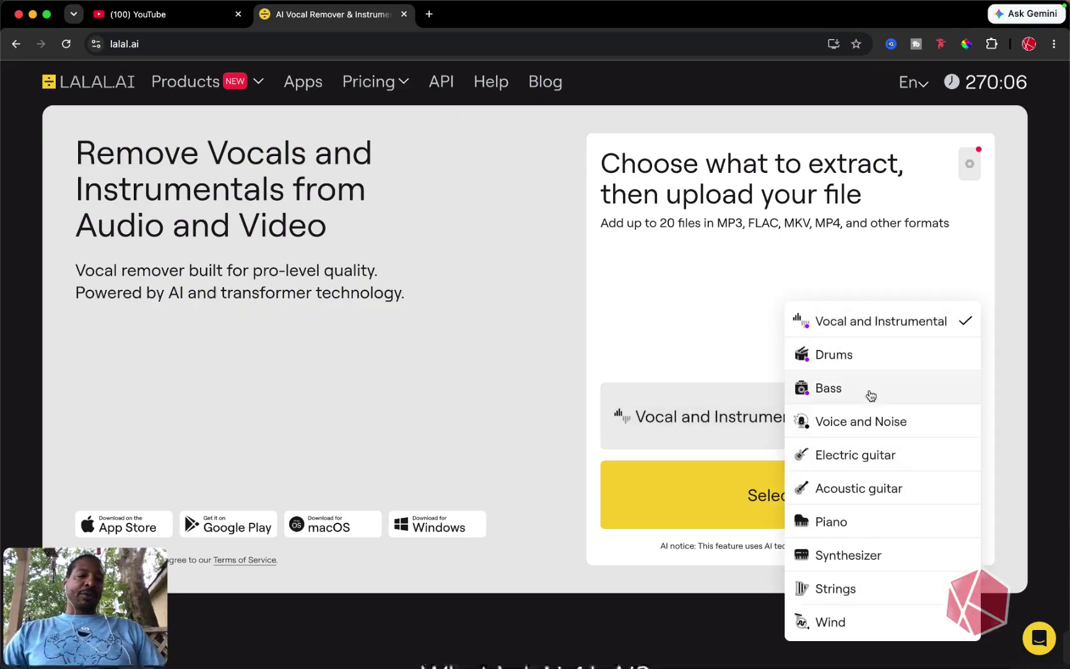
scroll(858, 458, down, 2)
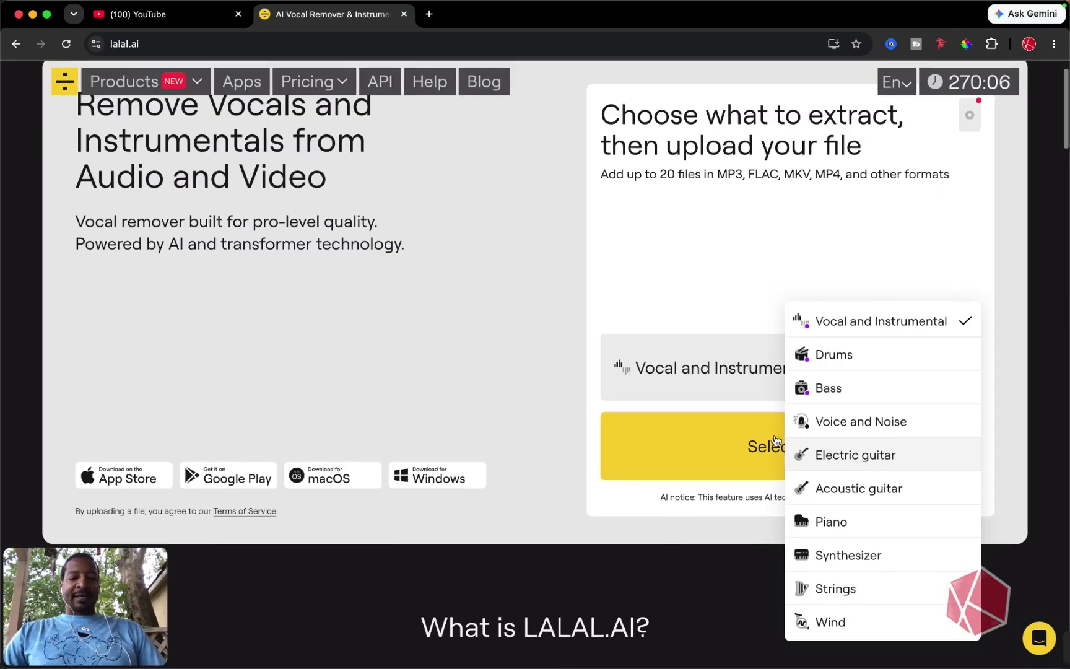
click(644, 295)
scroll(252, 184, up, 2)
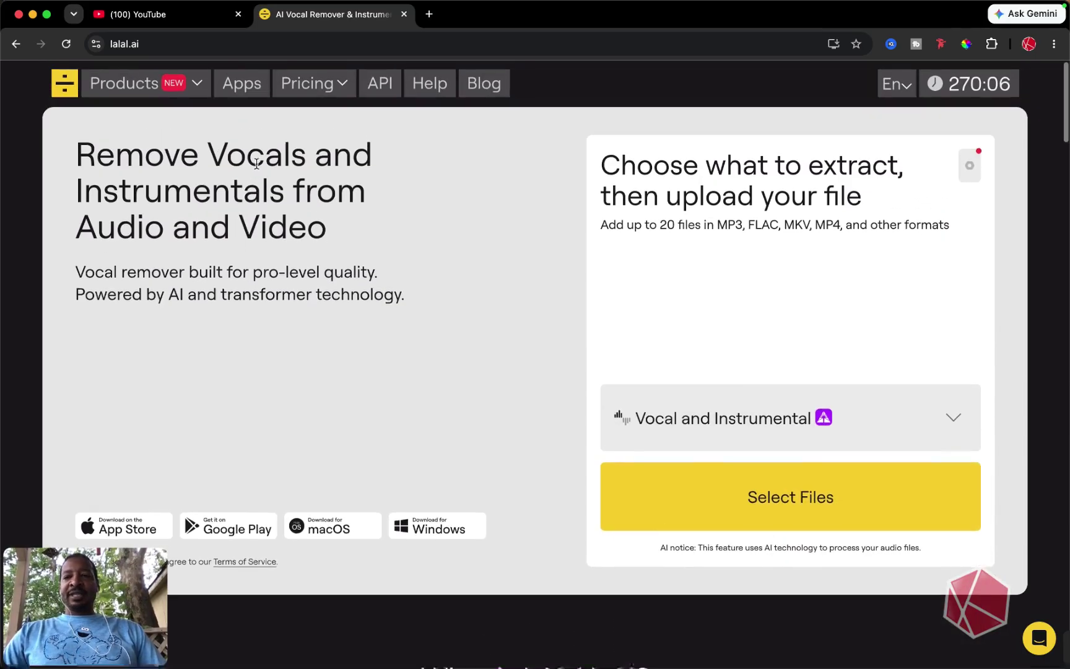
Step: Open the Voice Cleaner product page
mouse_move(258, 76)
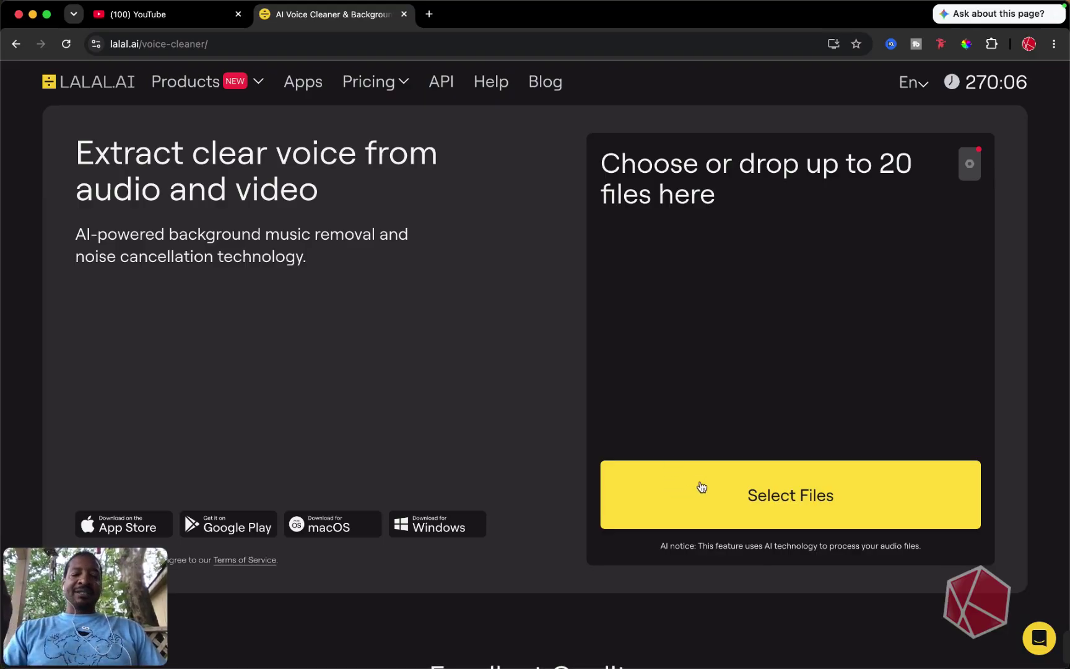
mouse_move(247, 99)
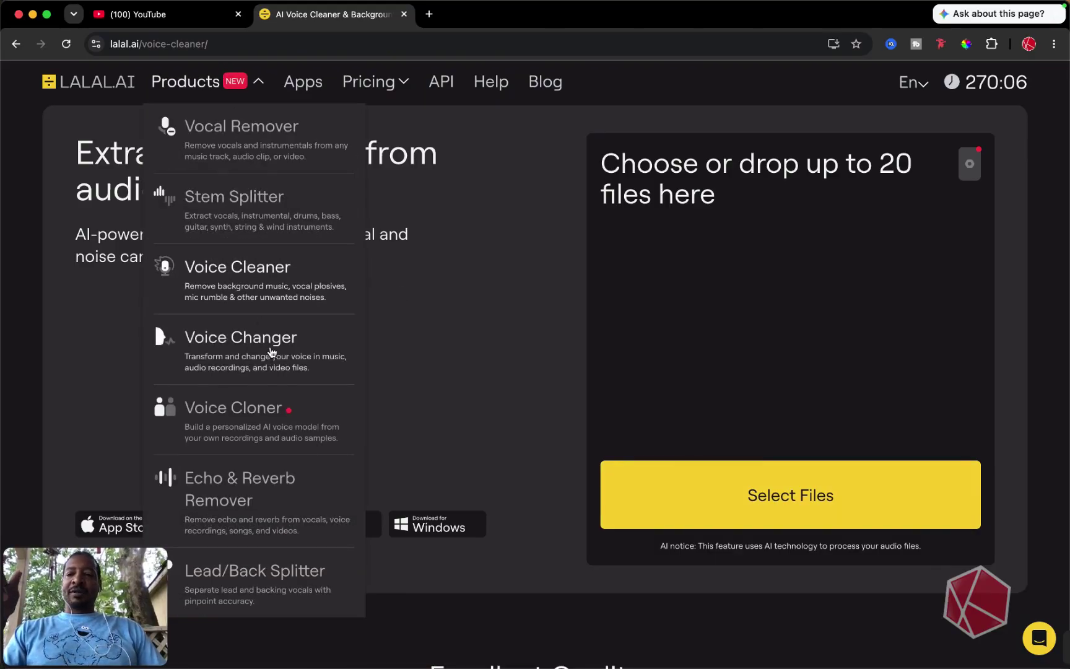
click(269, 279)
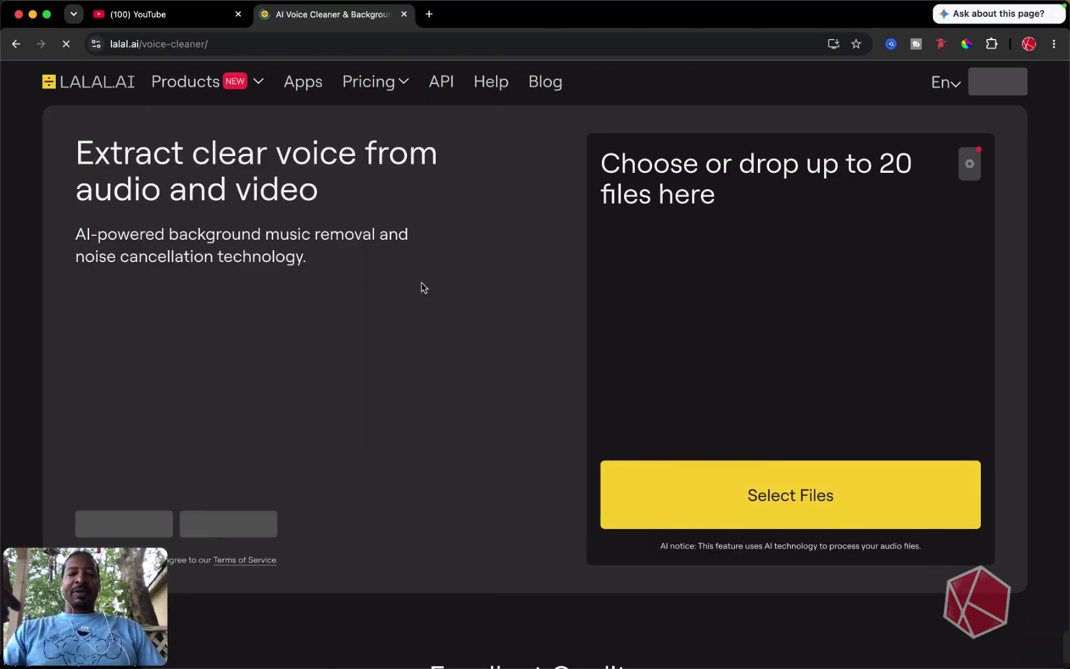
Step: Start choosing a file to upload and browse to the Movies folder
click(759, 483)
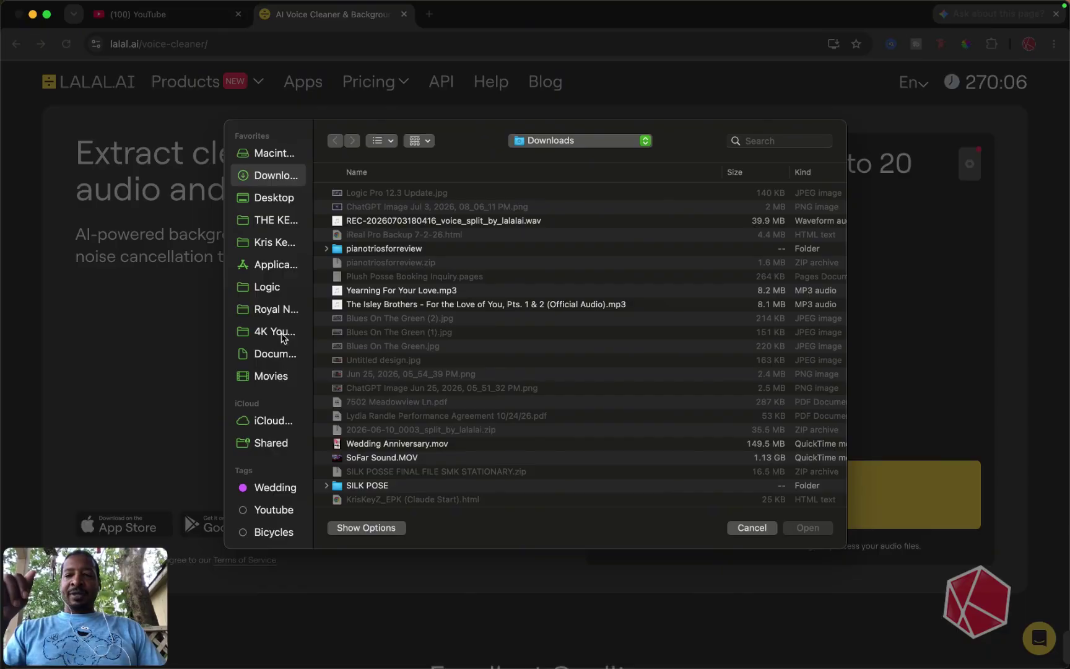
scroll(287, 331, down, 2)
scroll(288, 328, up, 2)
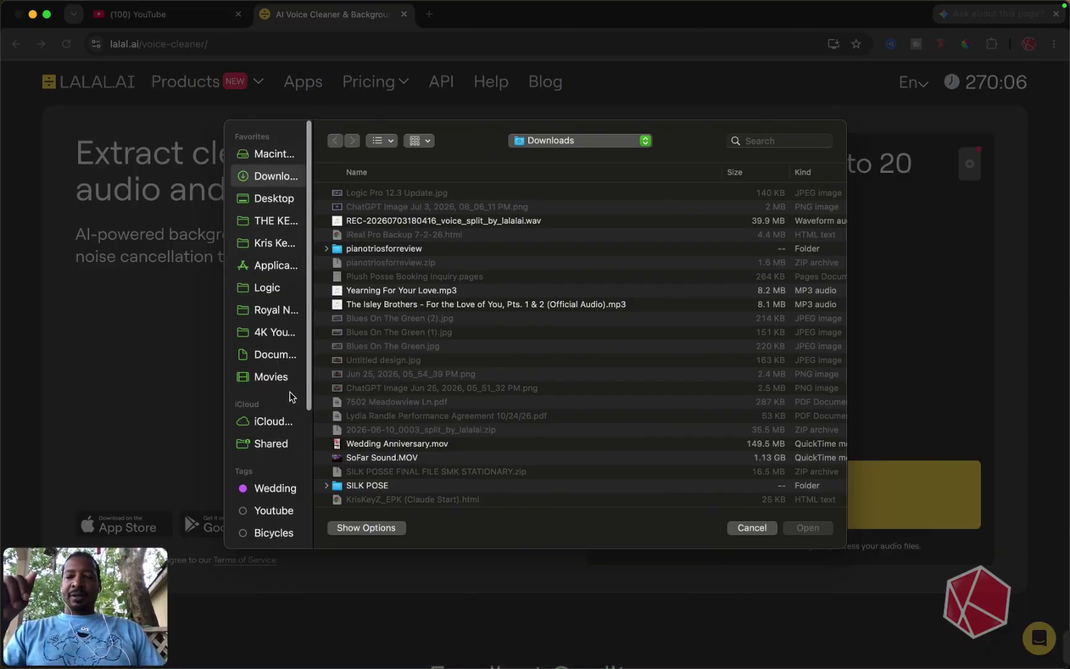
click(271, 376)
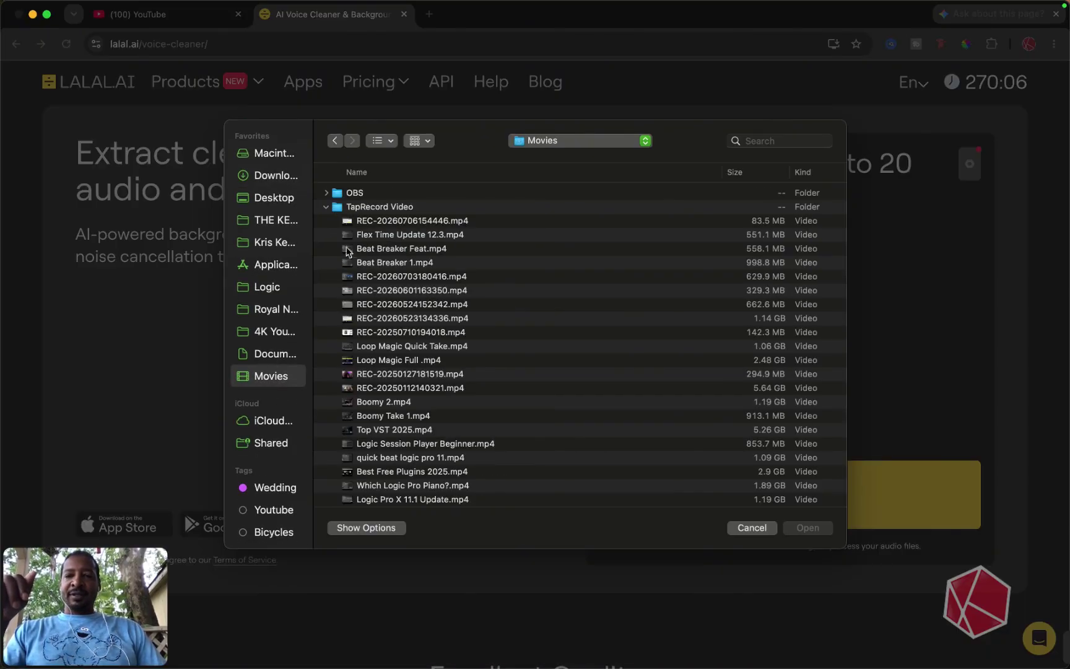
Step: Preview REC-20260706154446.mp4 and Flex Time Update 12.3.mp4 in the TapRecord Video folder, and upload Flex Time Update 12.3.mp4
click(384, 221)
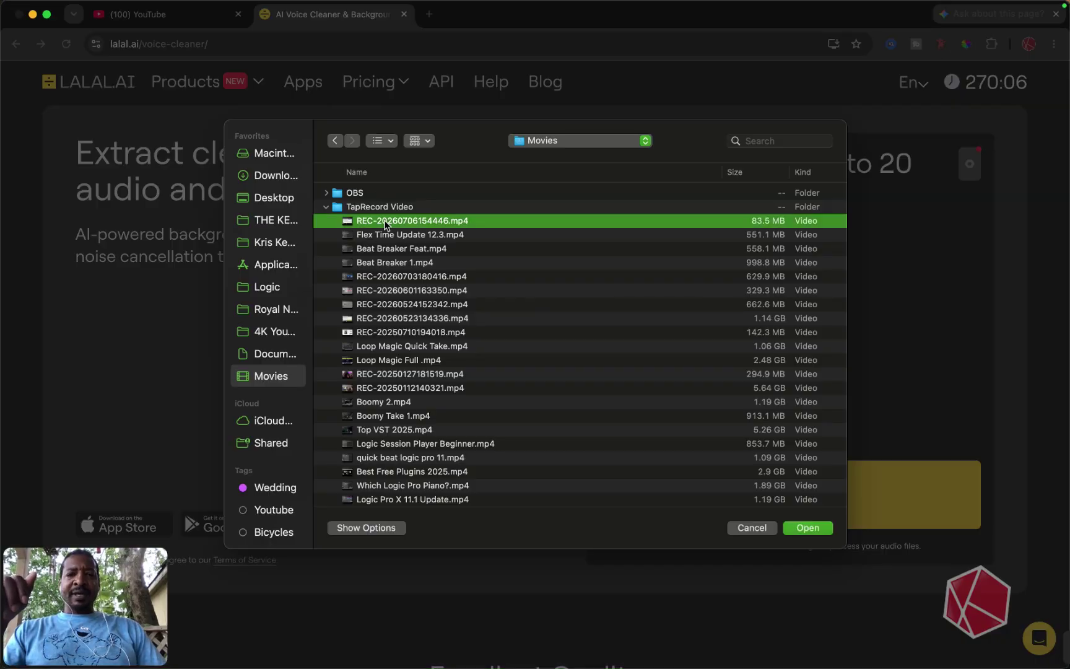
key(space)
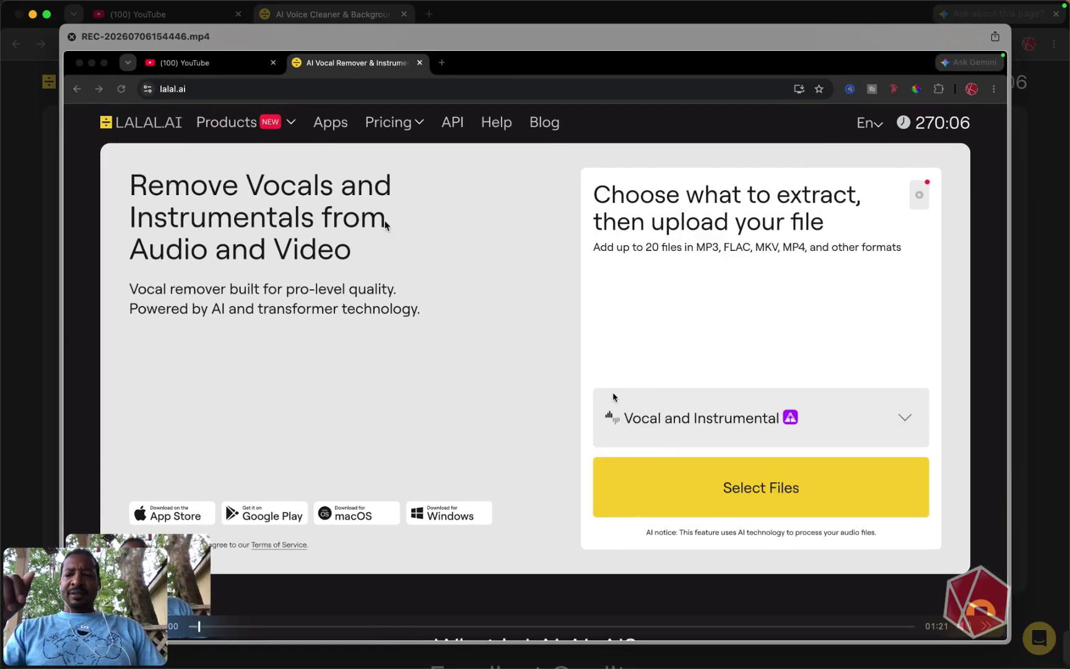
key(space)
key(Down)
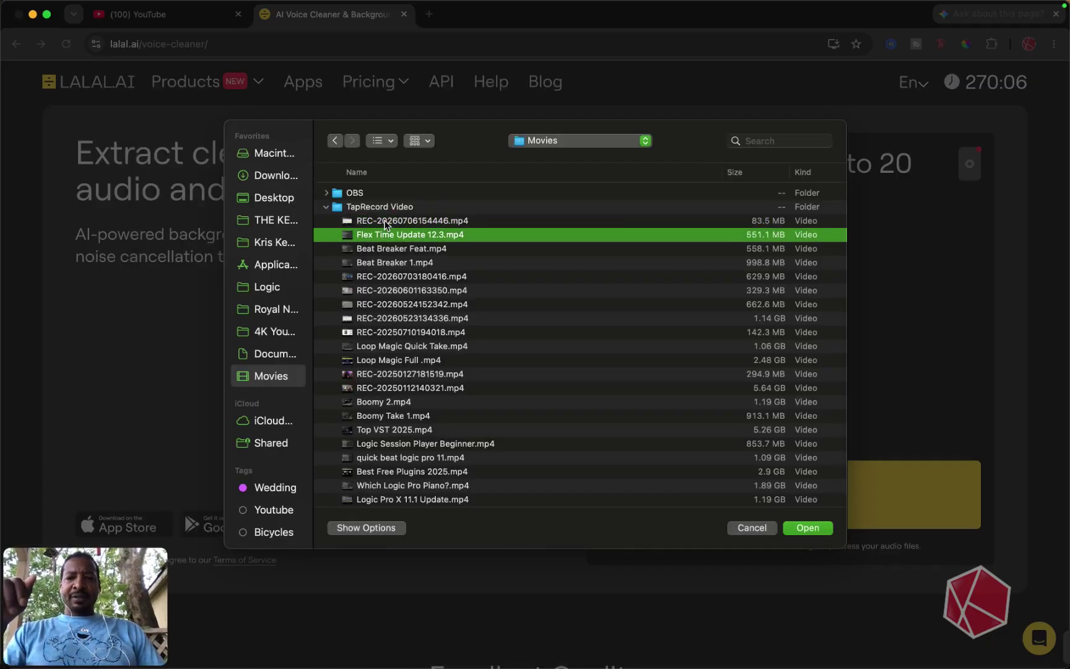
key(space)
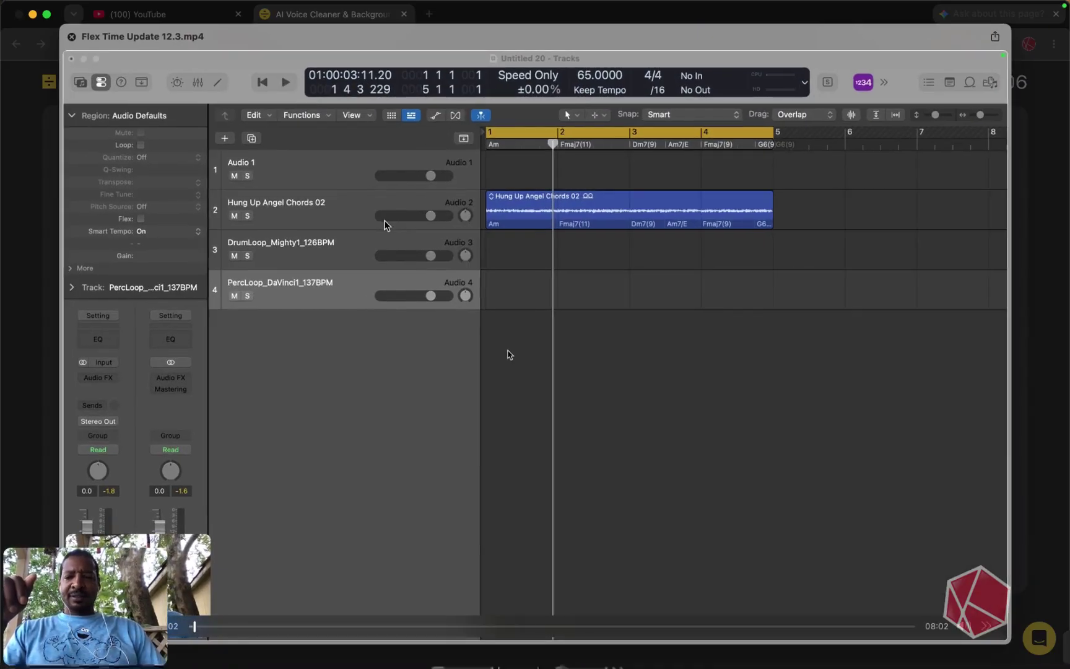
key(space)
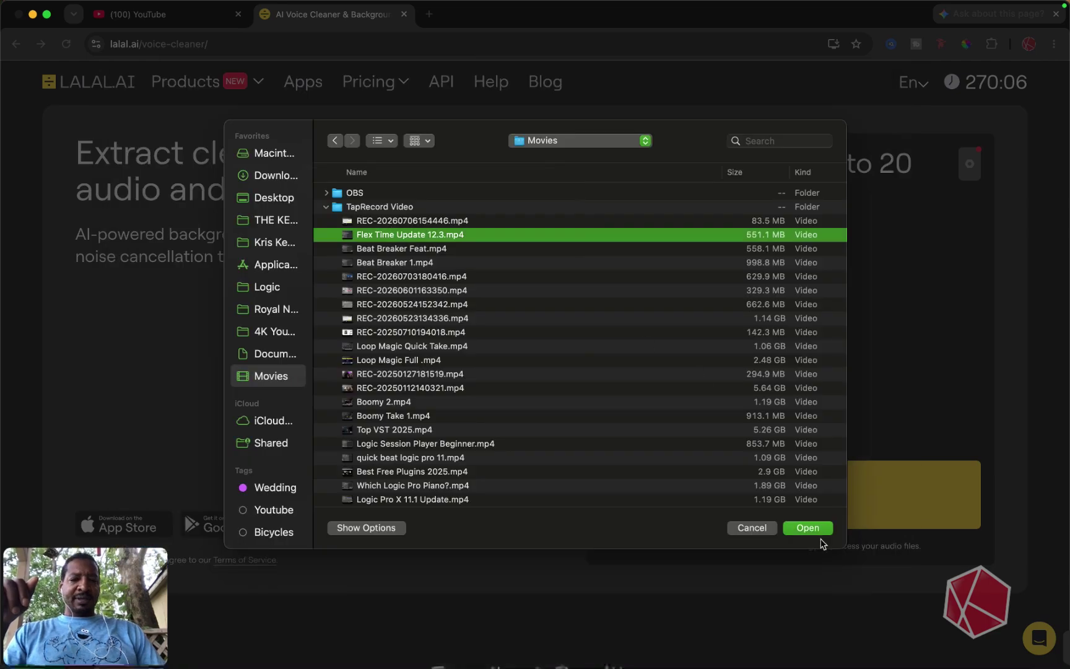
click(808, 529)
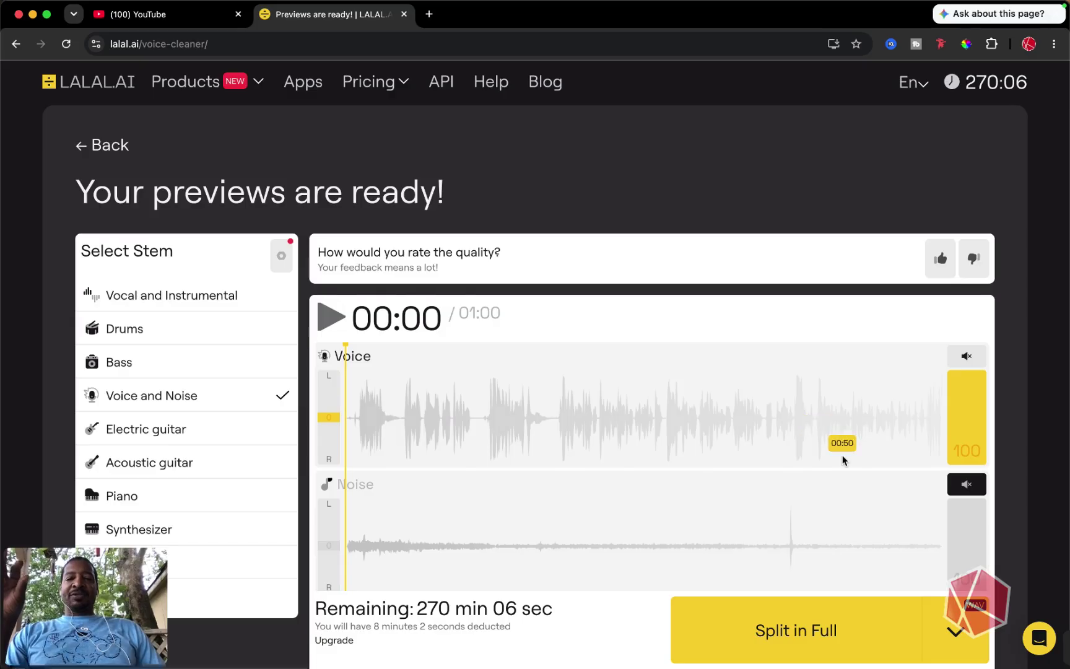
Step: Play the cleaned voice preview with the noise muted, and replay it from about 00:01
scroll(808, 429, down, 1)
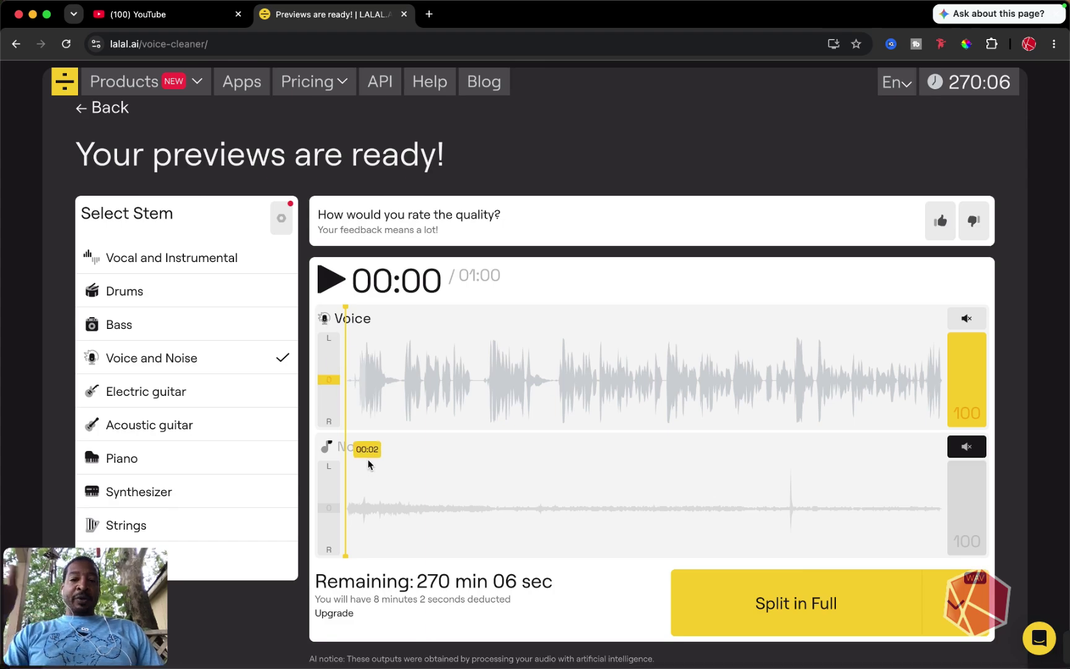
click(333, 286)
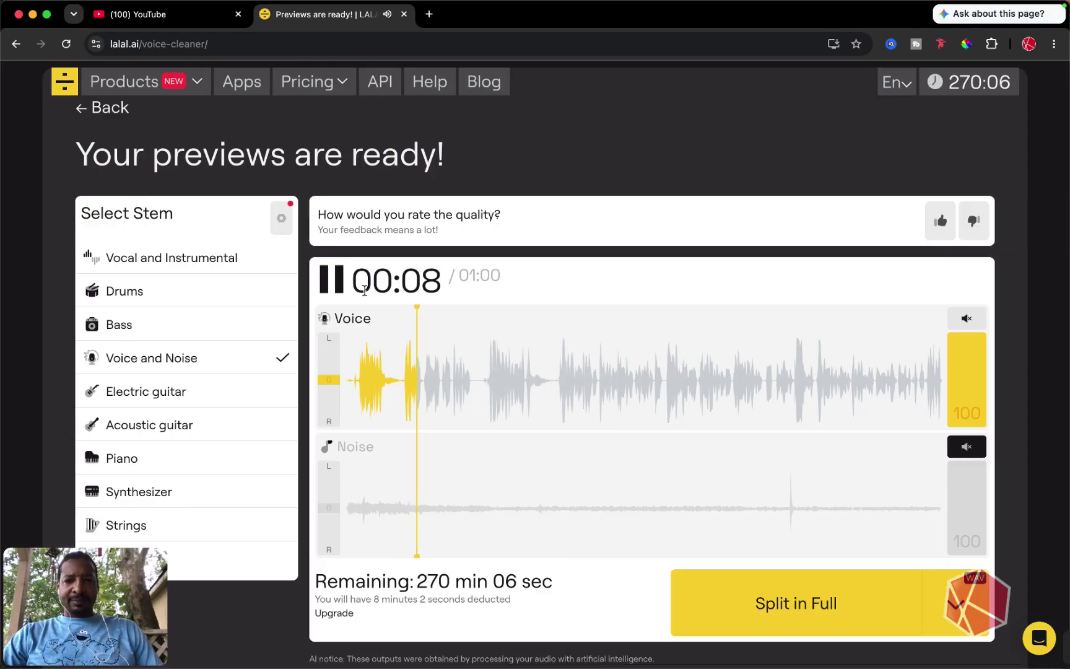
click(333, 282)
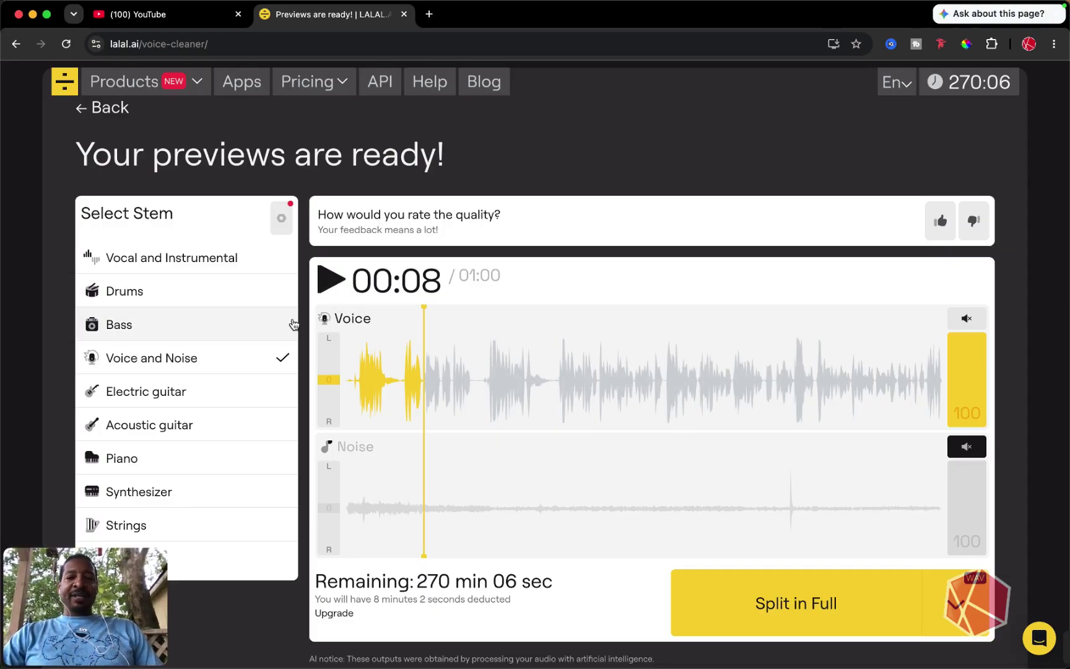
click(328, 284)
key(space)
click(349, 447)
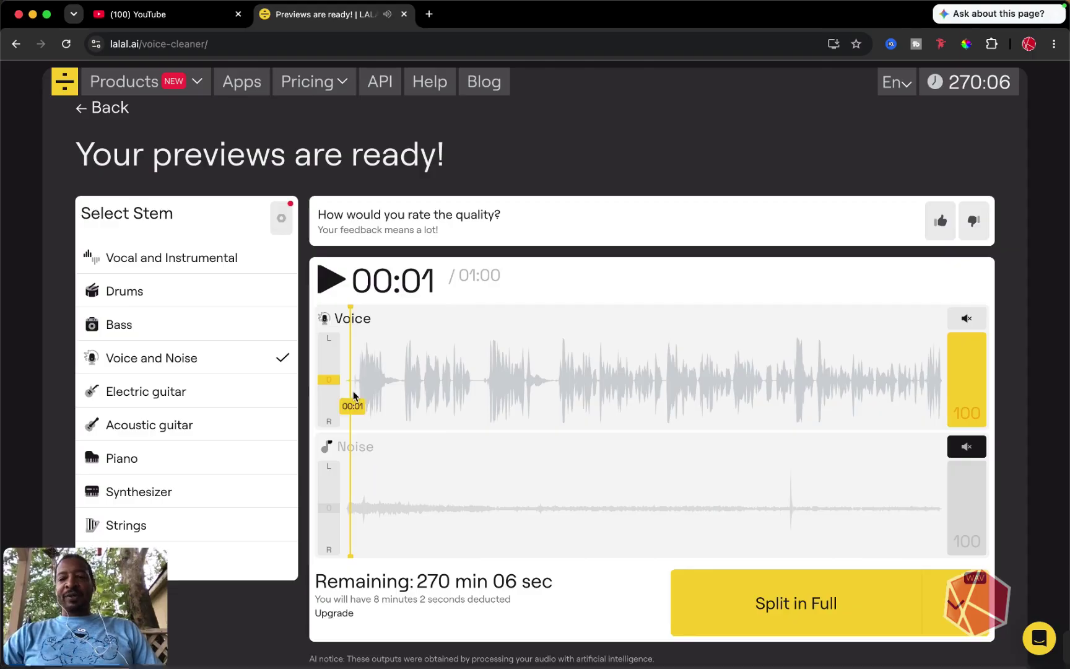
click(329, 281)
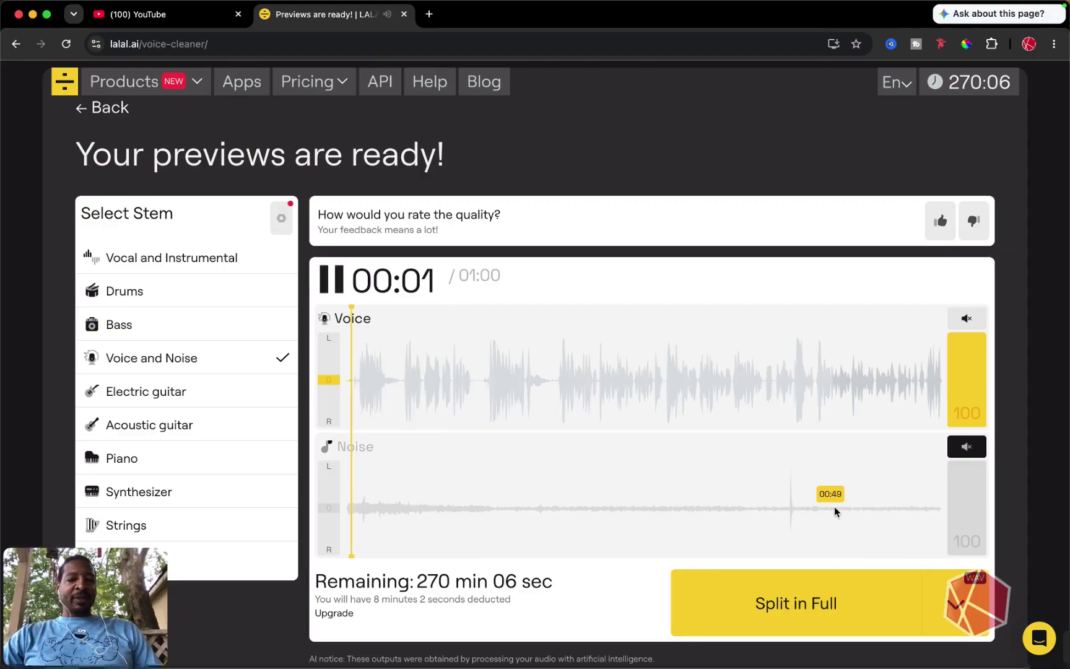
Step: Unmute the noise track and mute the voice, listening to the noise alone at about 00:45 and from the start
click(969, 448)
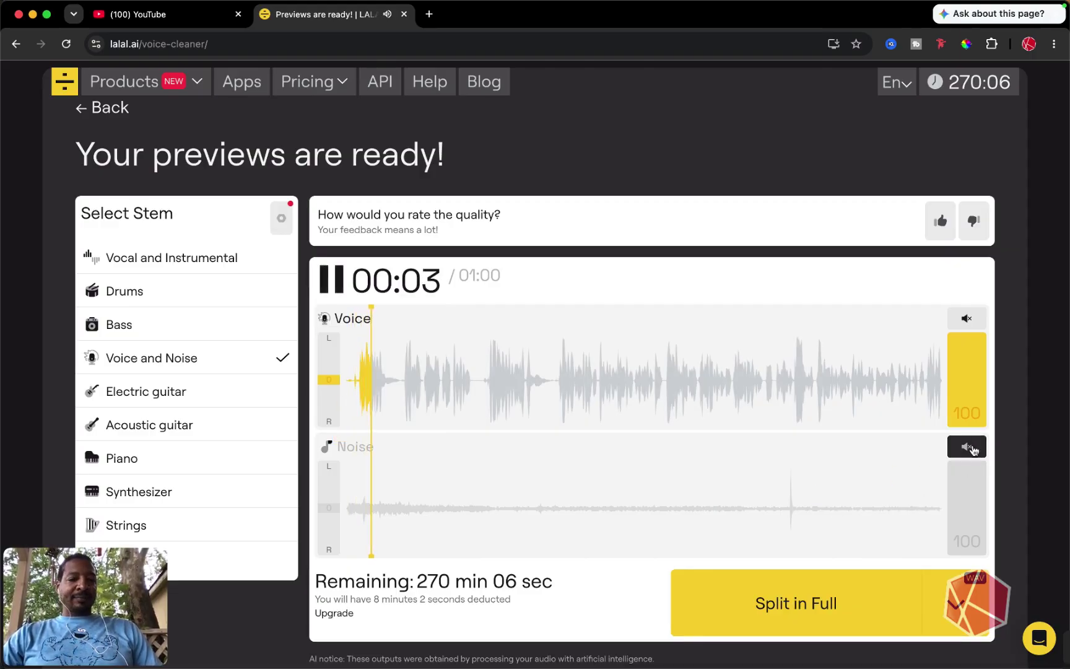
click(965, 319)
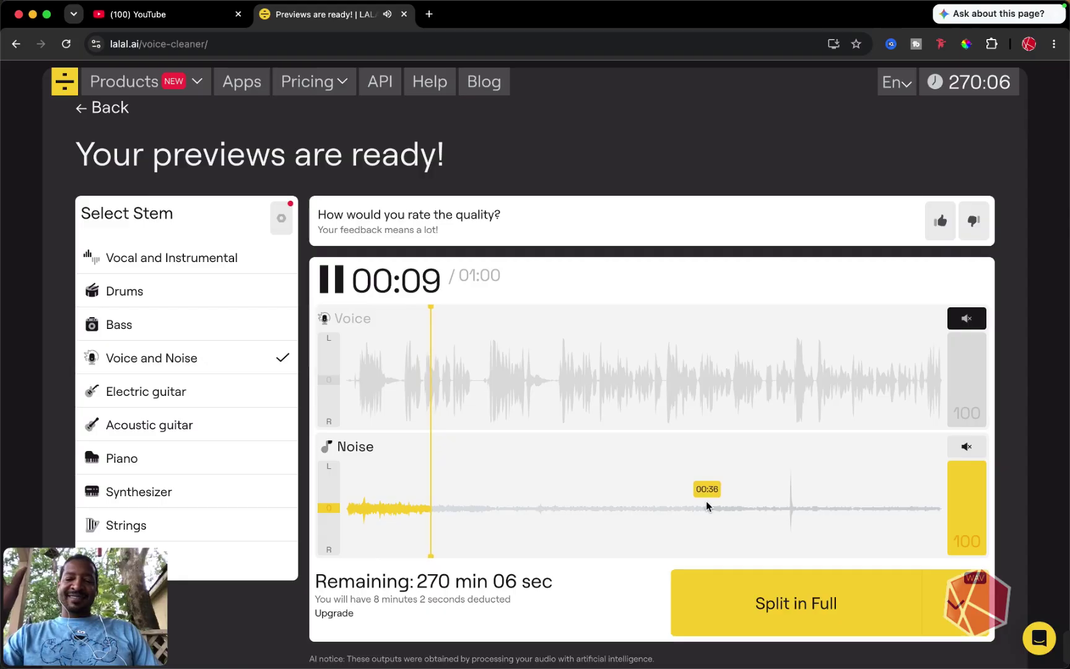
click(788, 508)
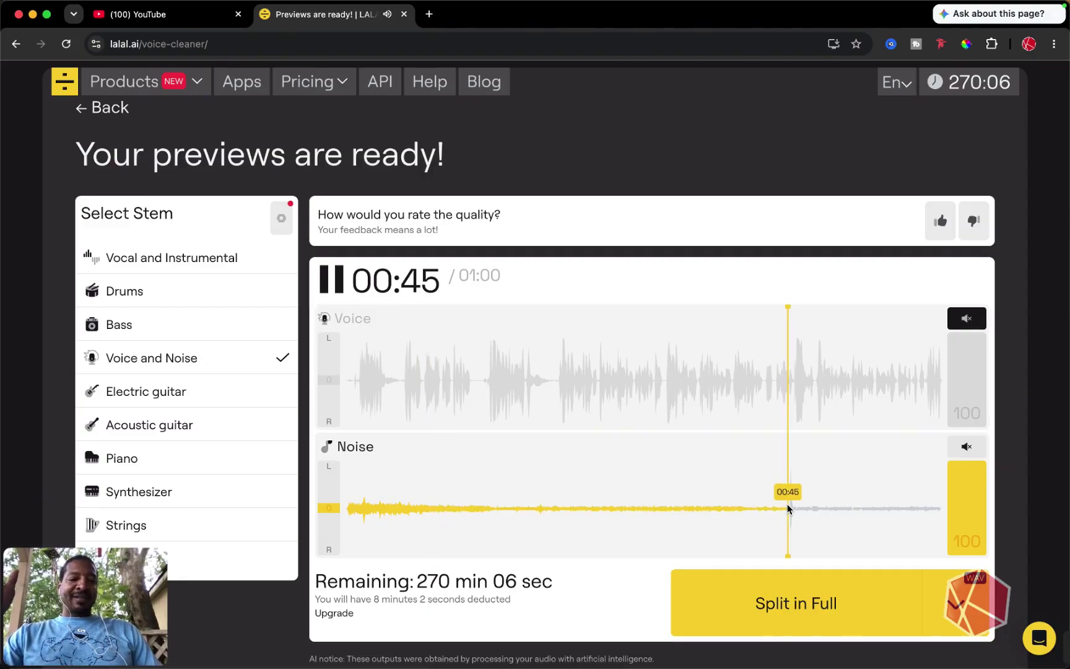
click(346, 506)
Step: Unmute the voice and compare playback with the noise track muted and unmuted from about 00:01, leaving both audible and playback paused
click(968, 319)
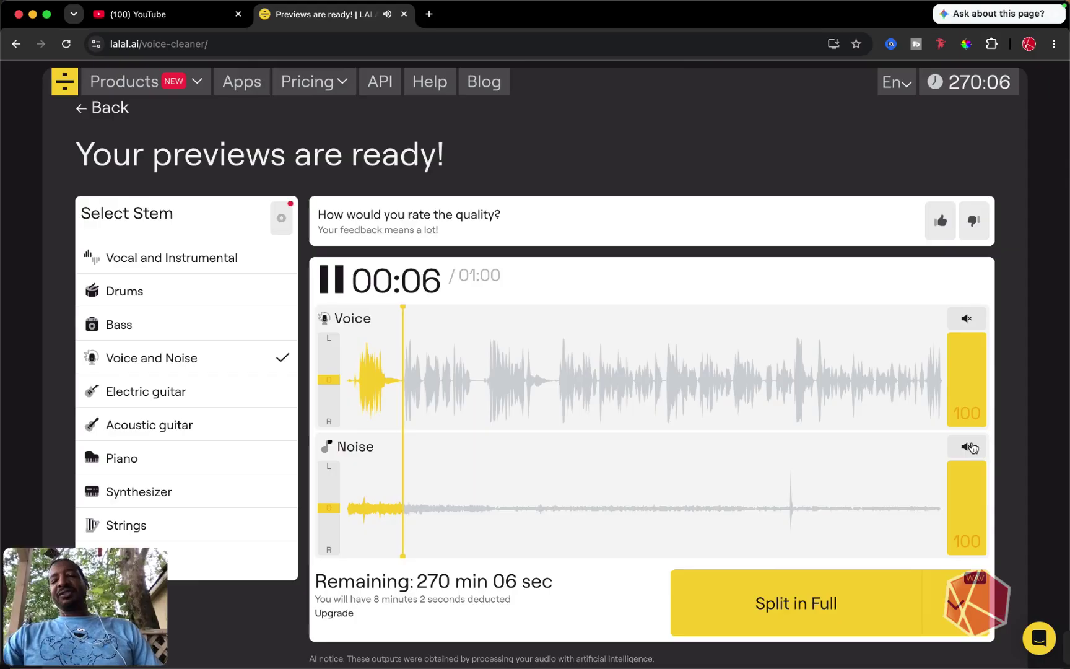
click(354, 504)
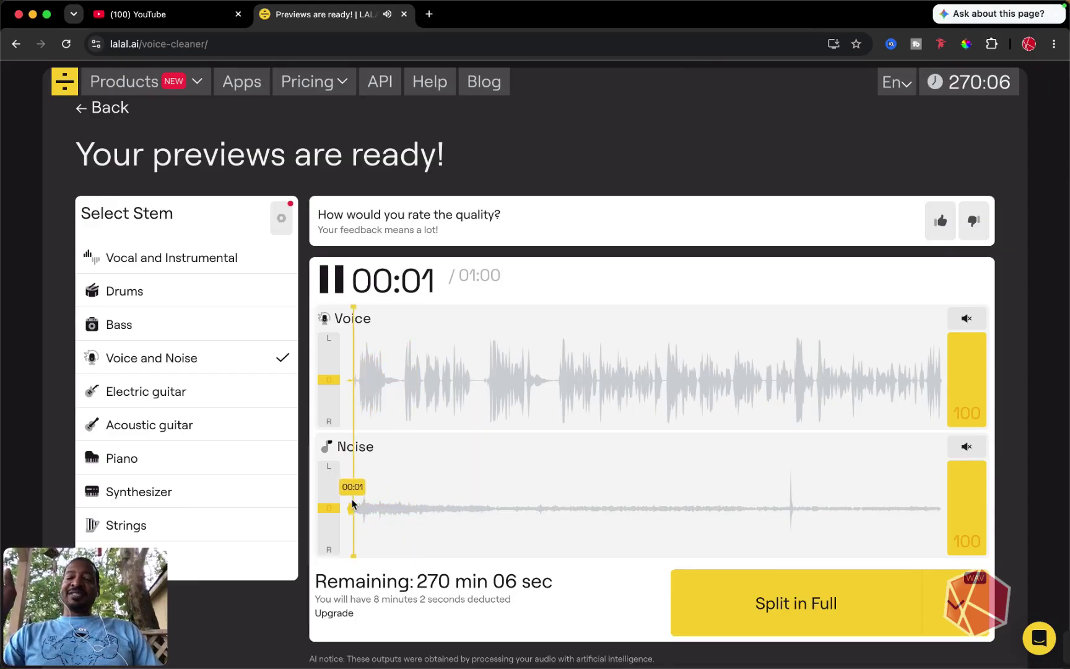
click(971, 446)
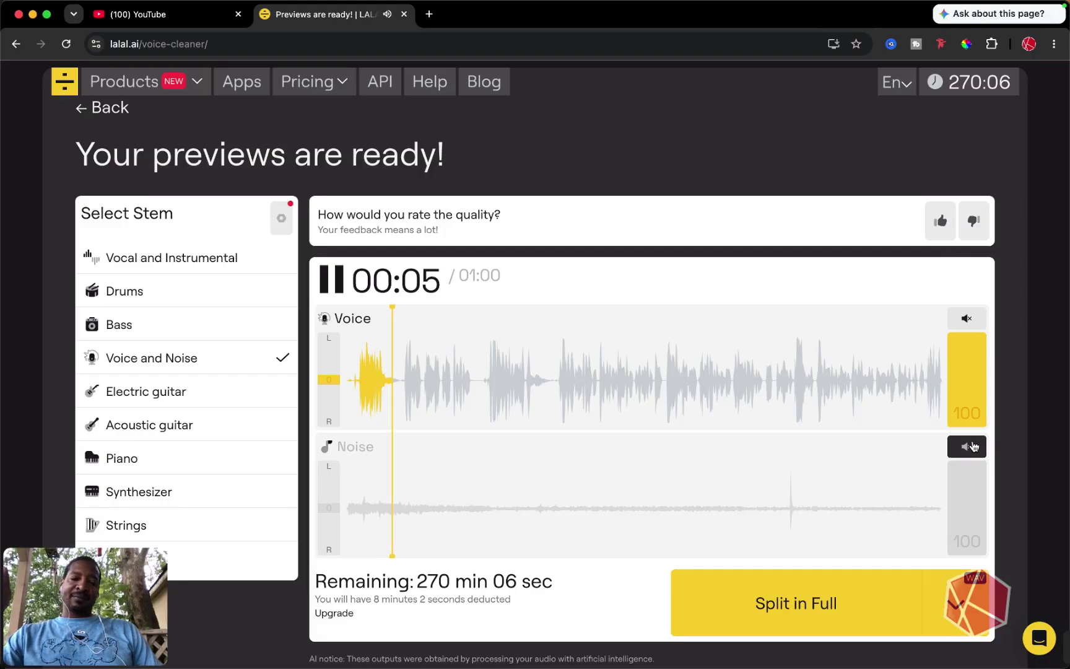
key(space)
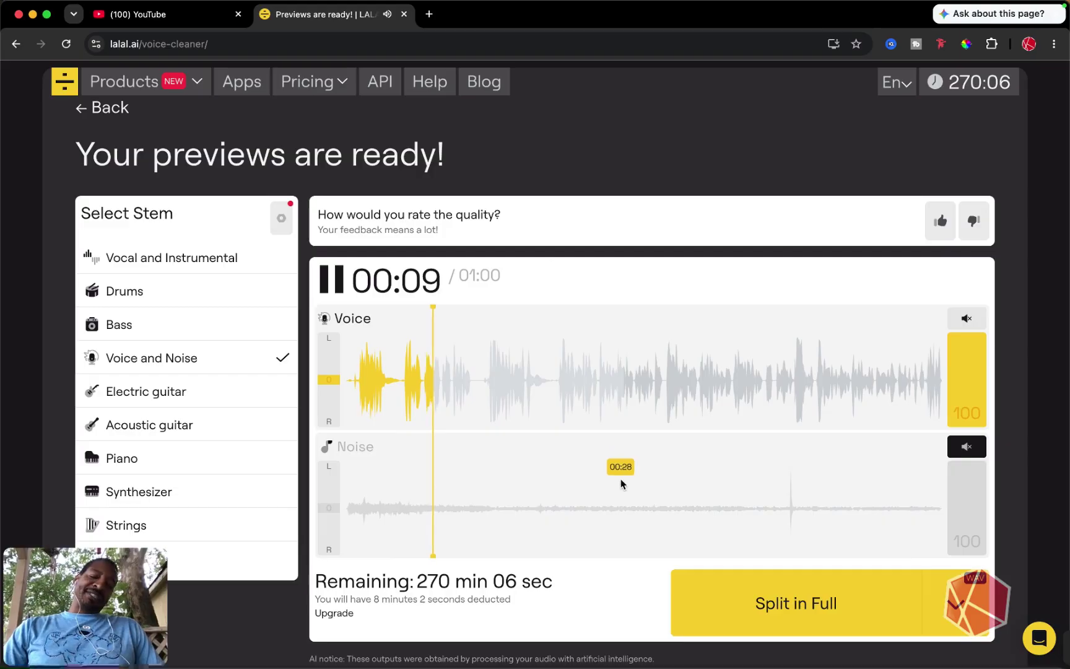
click(966, 446)
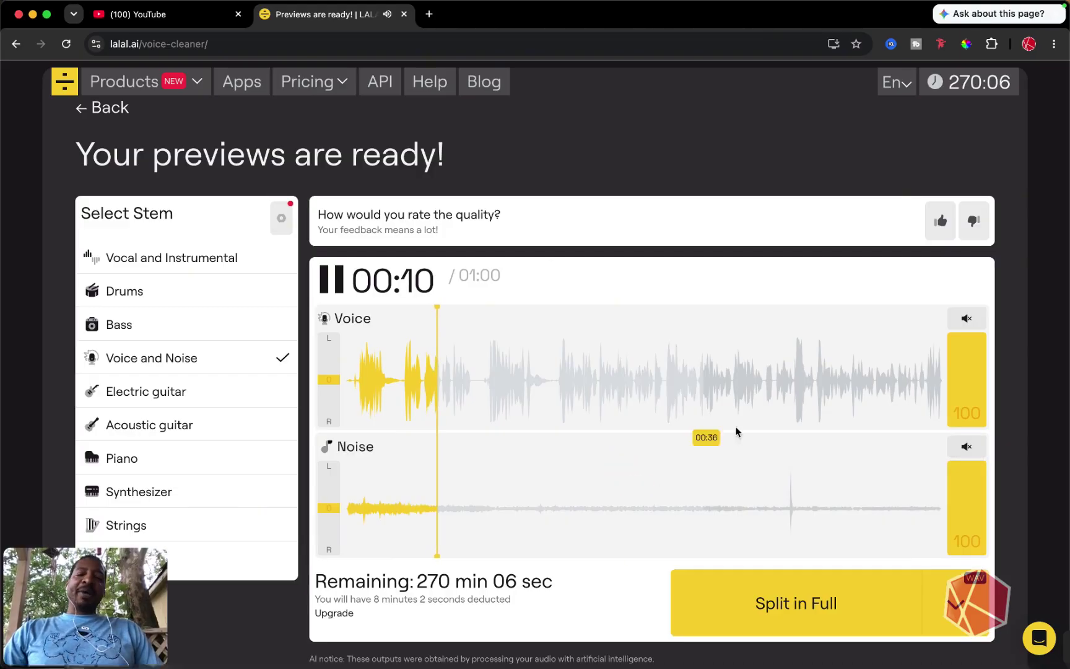
click(335, 282)
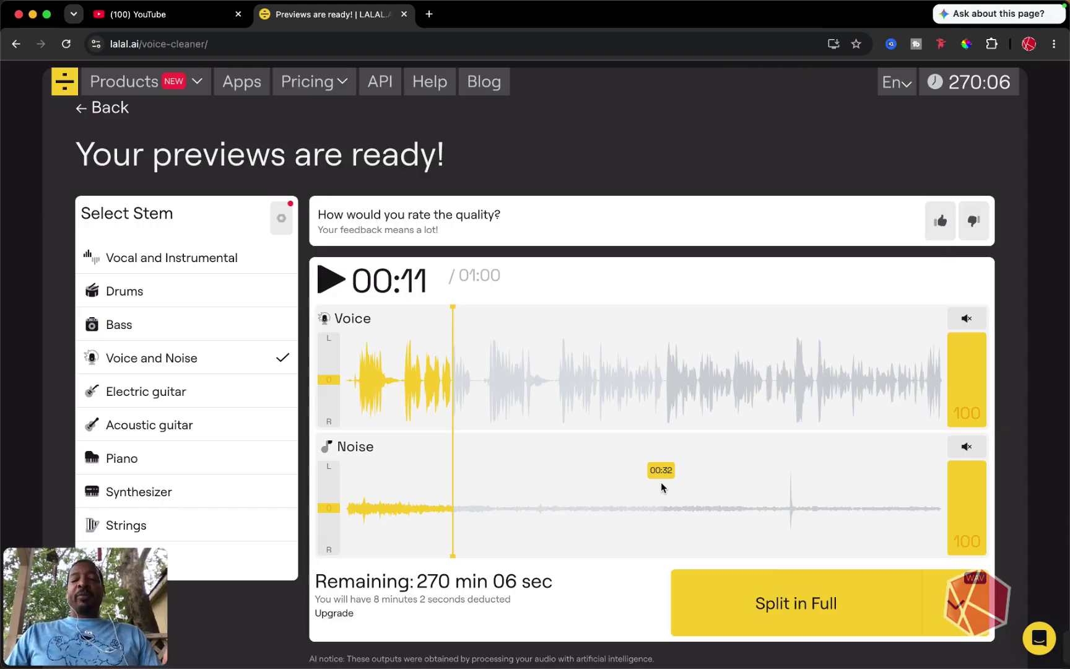
Step: Set the export file format to MP3
scroll(870, 619, down, 2)
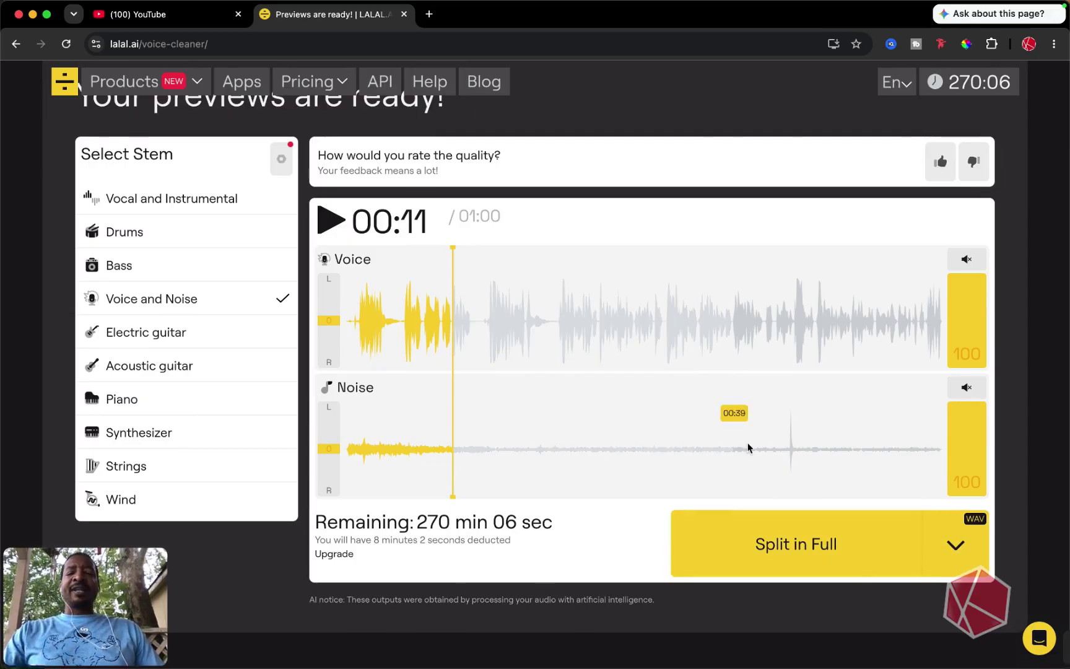
click(952, 545)
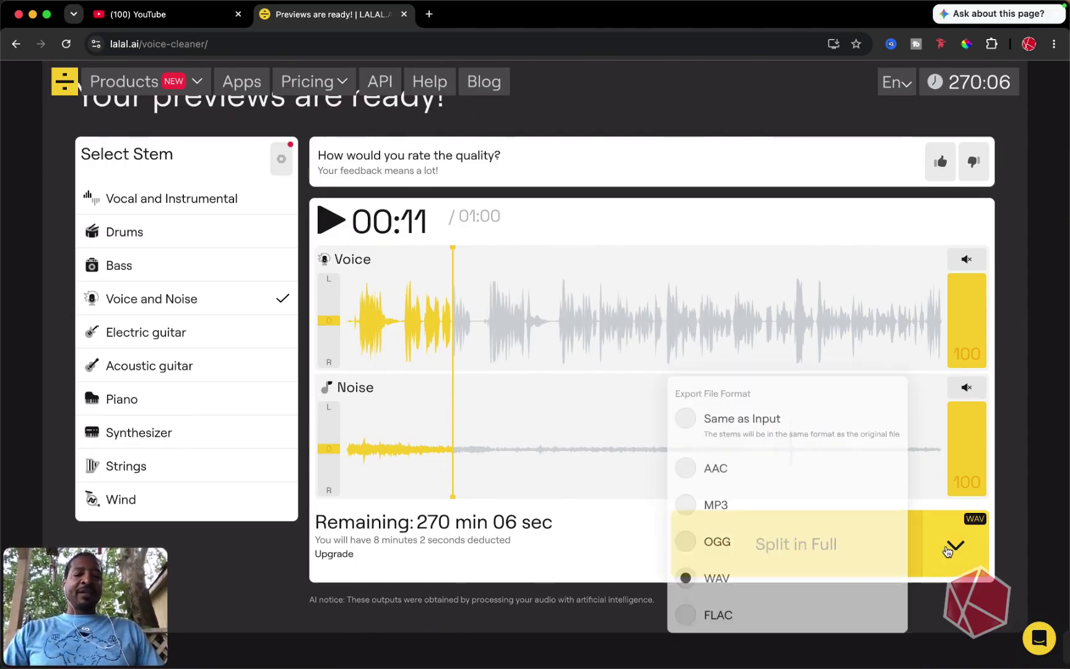
click(771, 504)
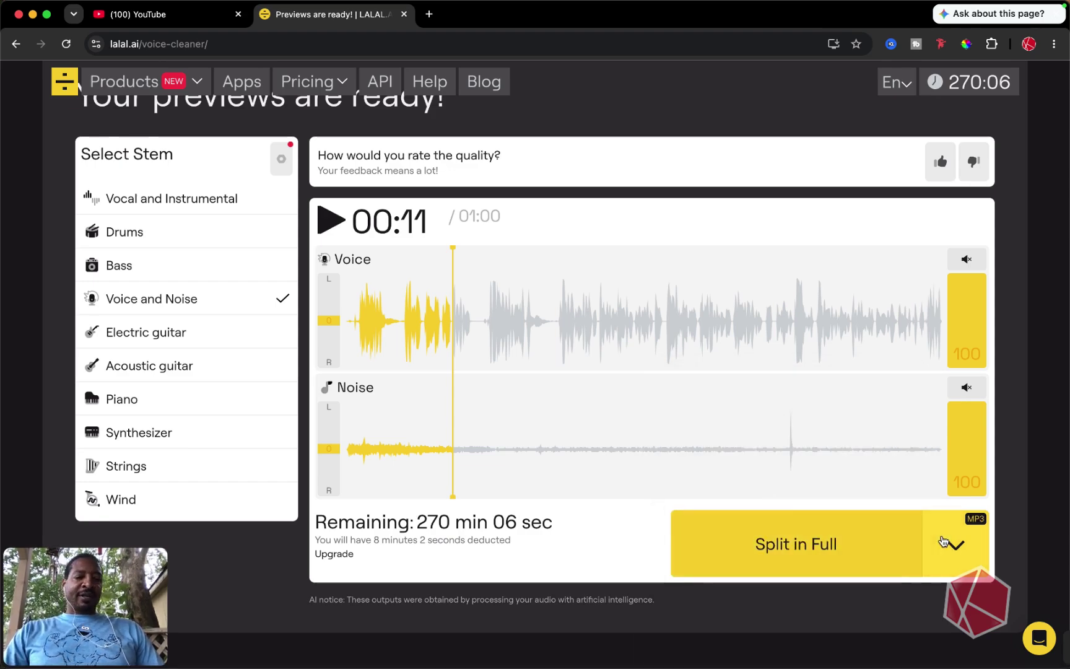
Step: Set the export file format to WAV and split the full file into voice and noise
click(963, 536)
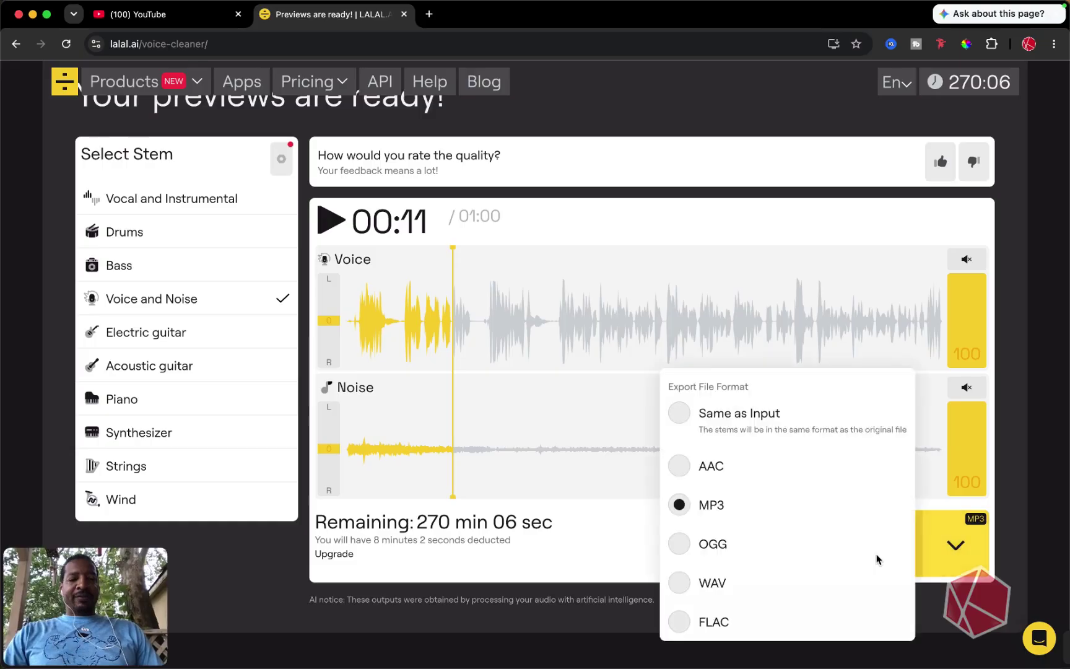
click(752, 581)
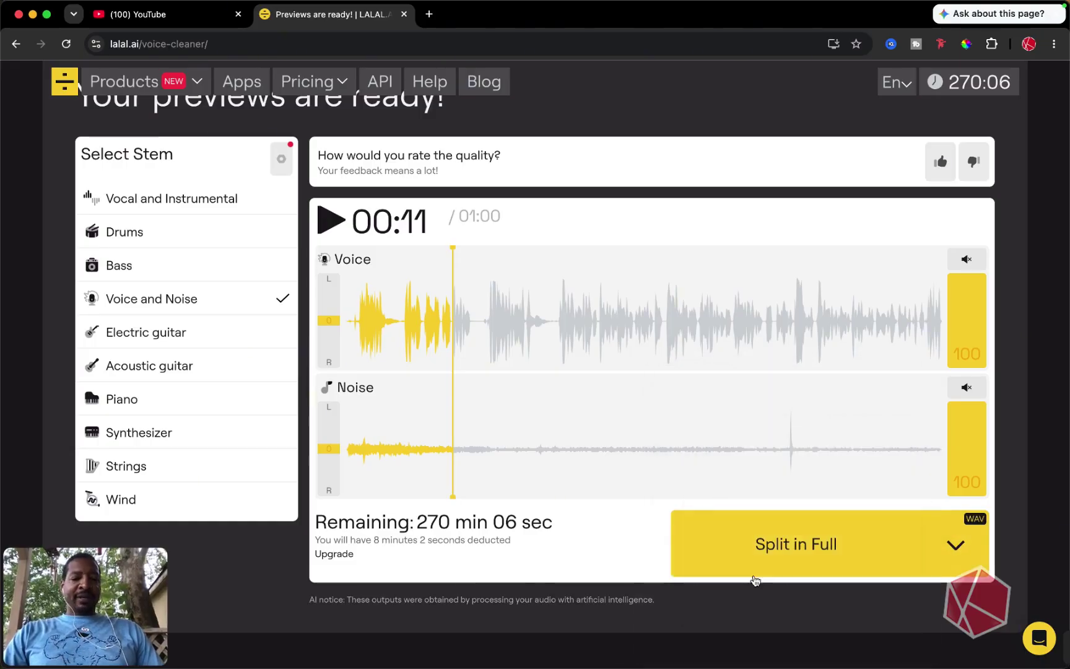
click(818, 548)
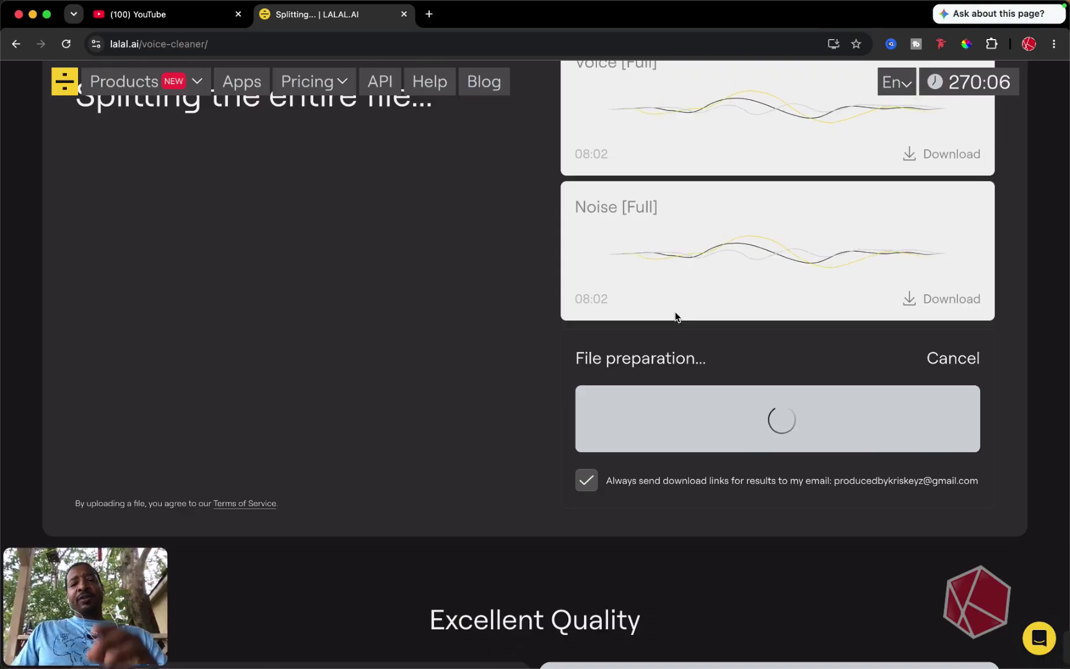
Step: Download the full voice stem of the split file
scroll(675, 315, up, 3)
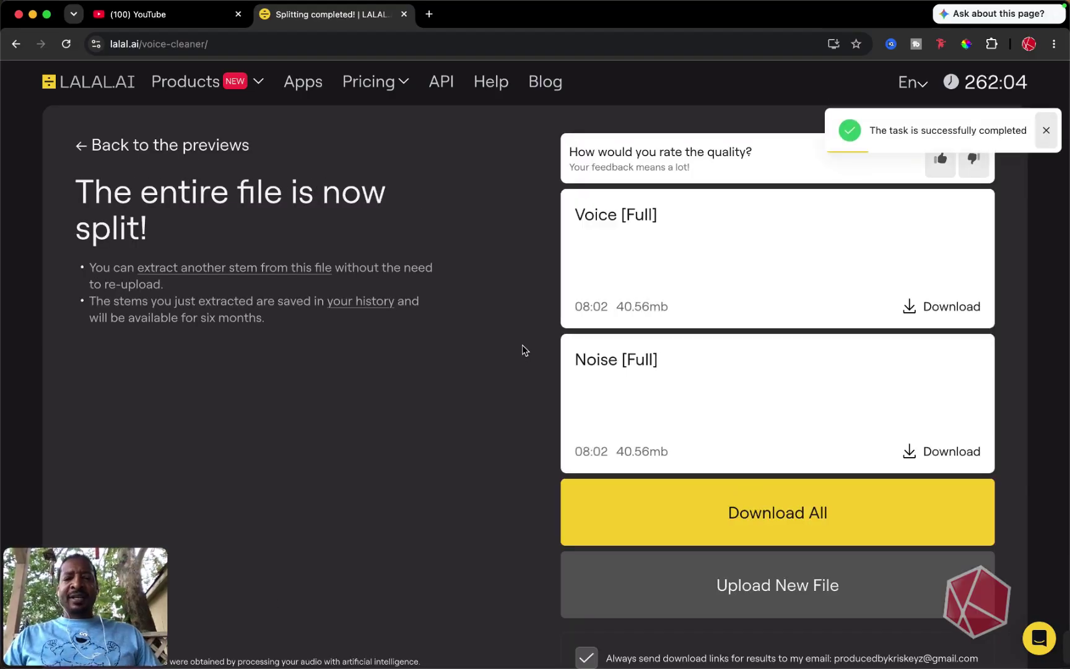
scroll(715, 487, down, 1)
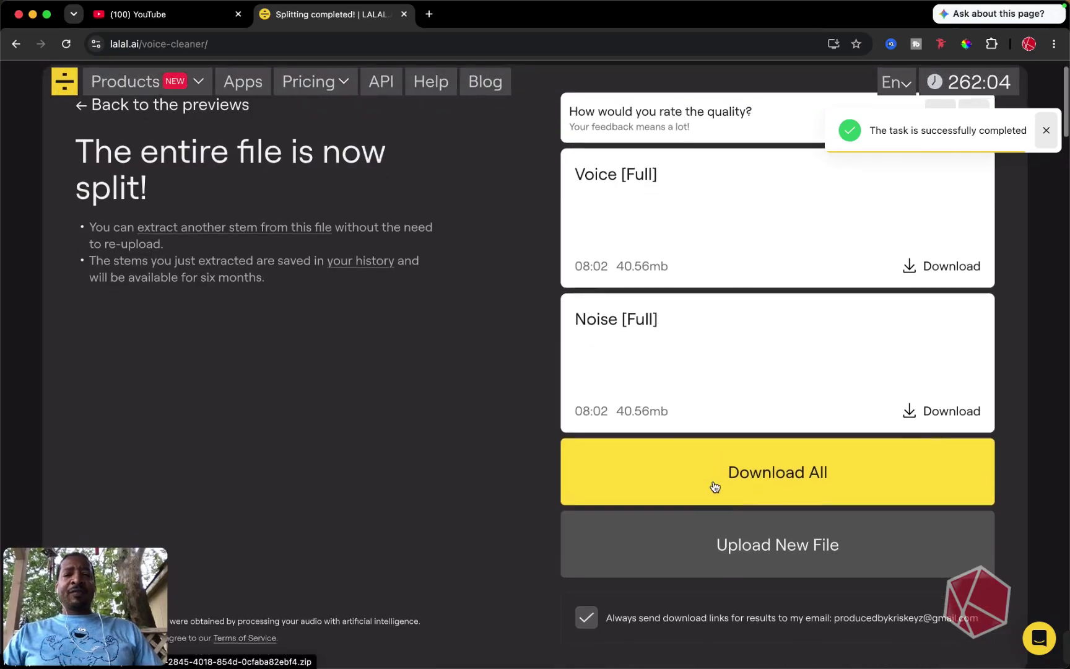
scroll(715, 487, up, 1)
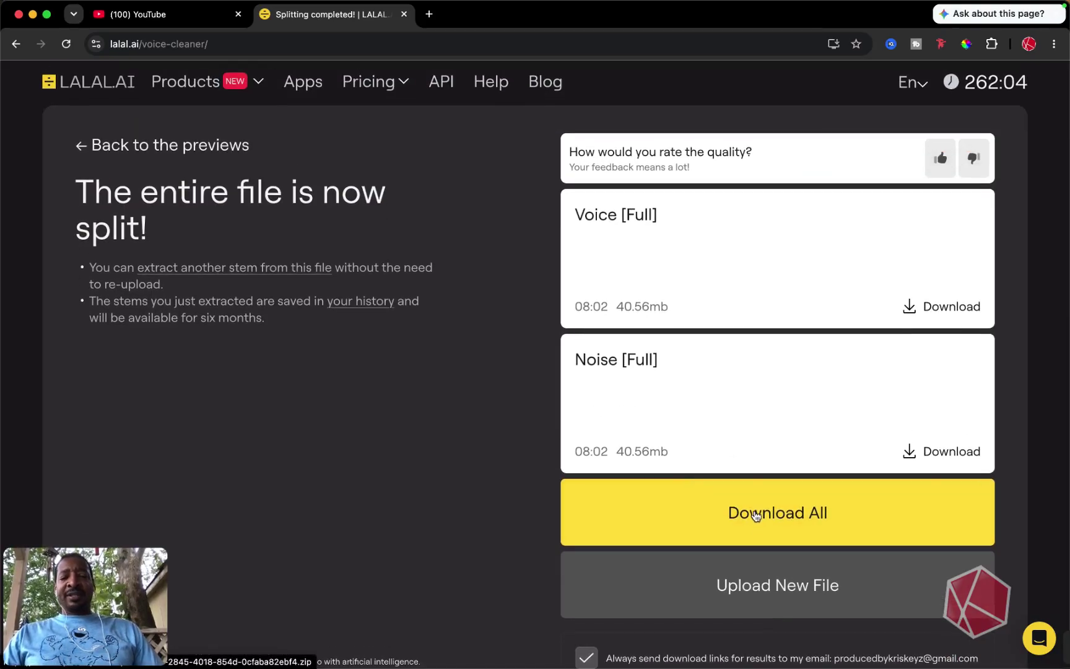
click(921, 307)
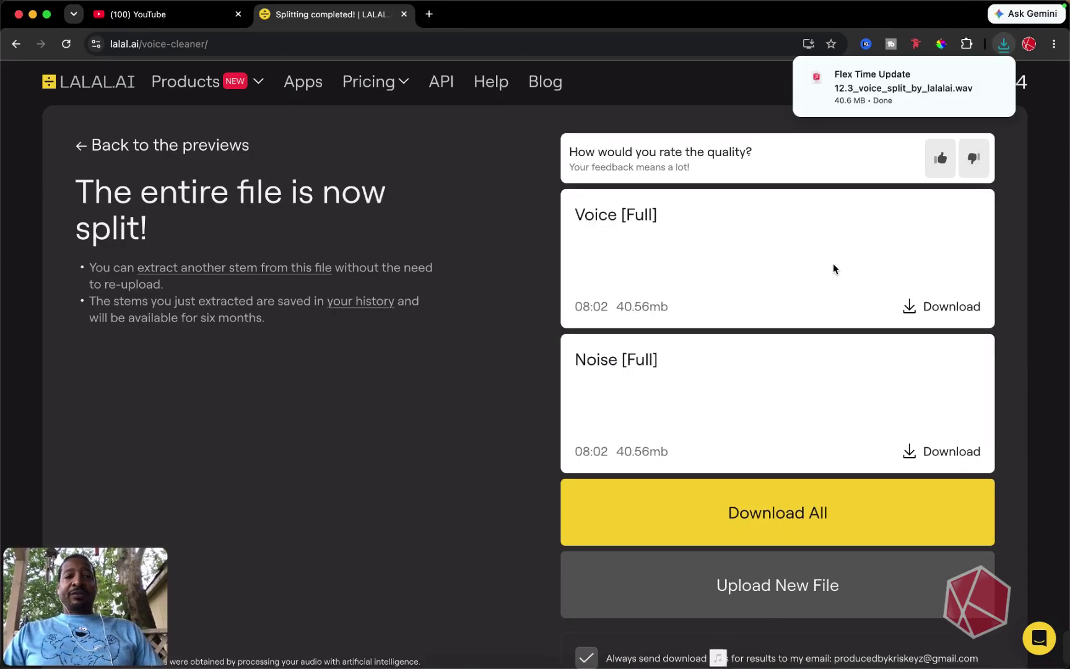